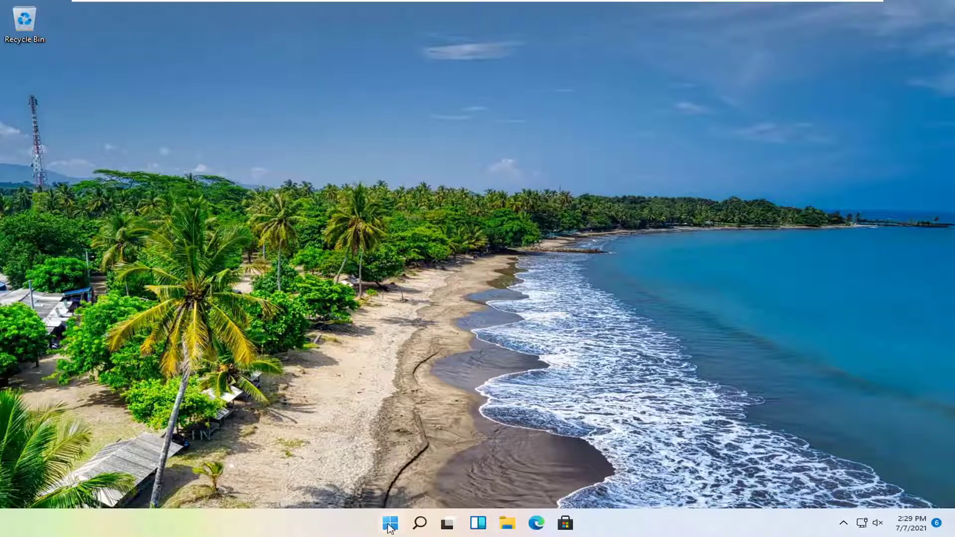
# Open the Apps & features page in Windows Settings
pyautogui.rightClick(391, 527)
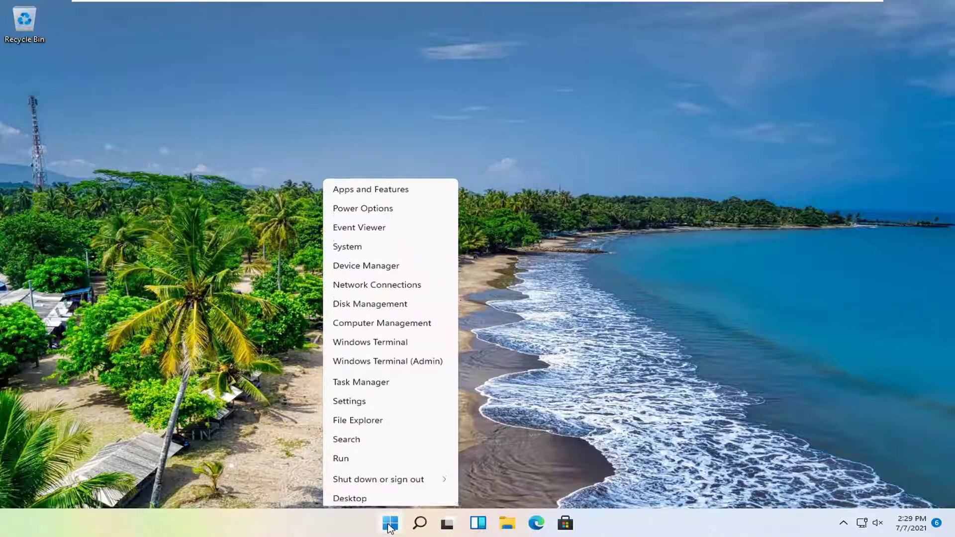
pyautogui.click(348, 399)
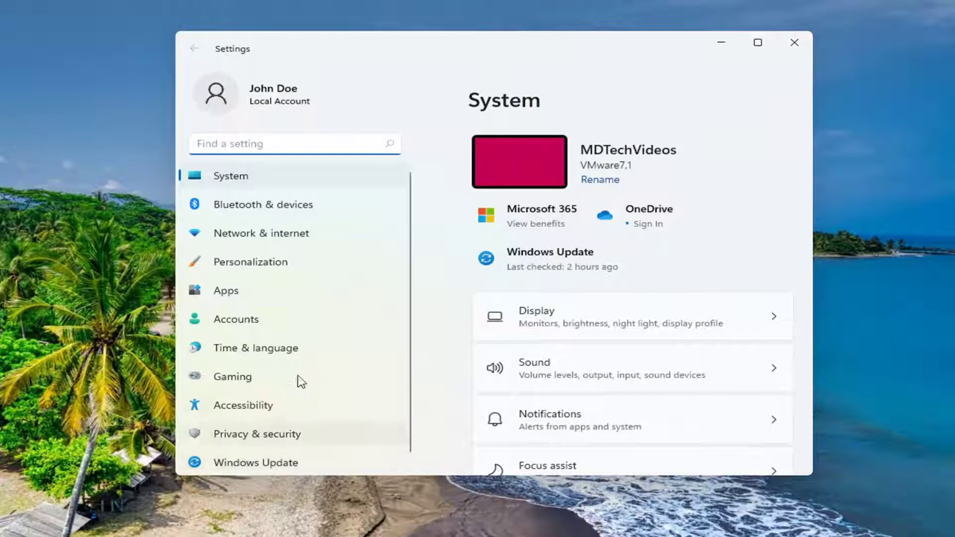
pyautogui.click(227, 298)
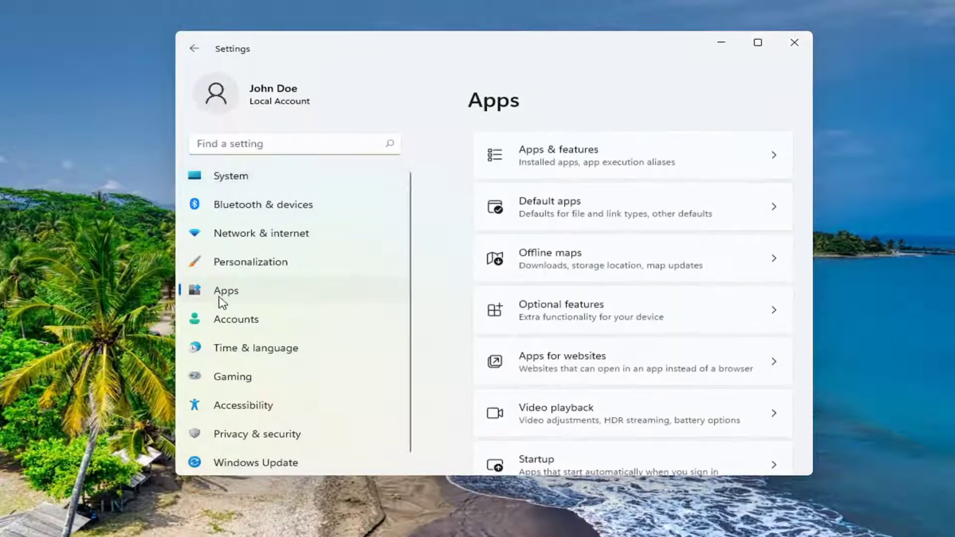
pyautogui.click(583, 158)
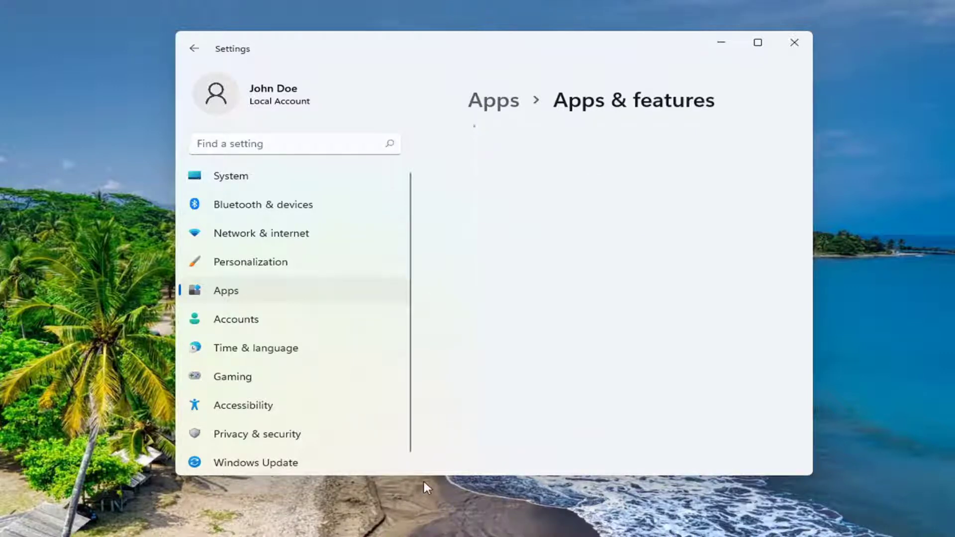
# Search the app list for "mail" and open the advanced options of Mail and Calendar
pyautogui.scroll(-2, 535, 315)
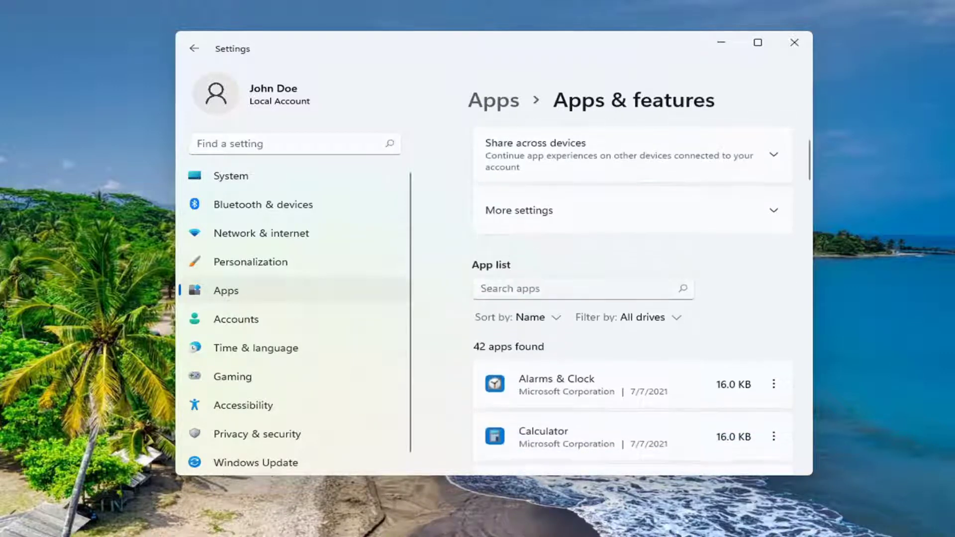
pyautogui.click(543, 290)
pyautogui.write('mail')
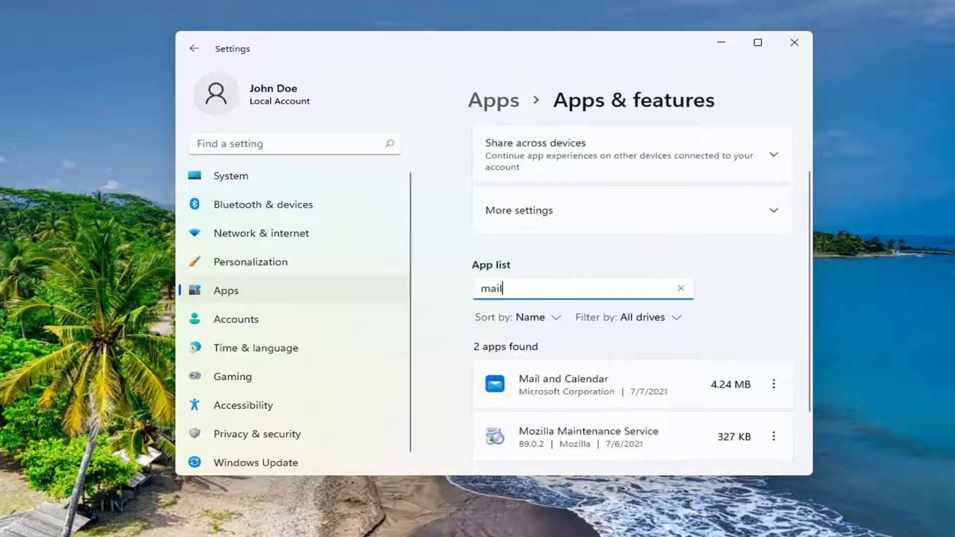
pyautogui.scroll(-1, 636, 335)
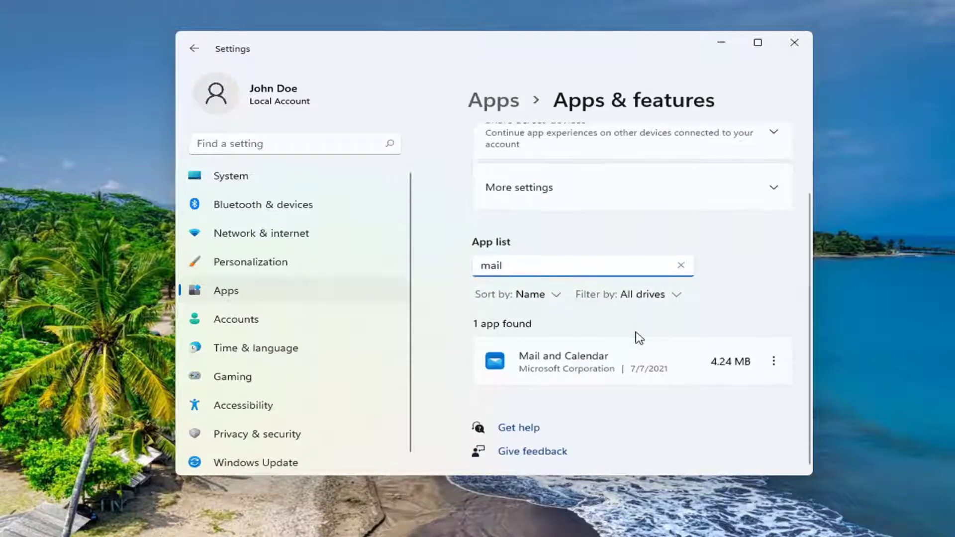
pyautogui.click(774, 362)
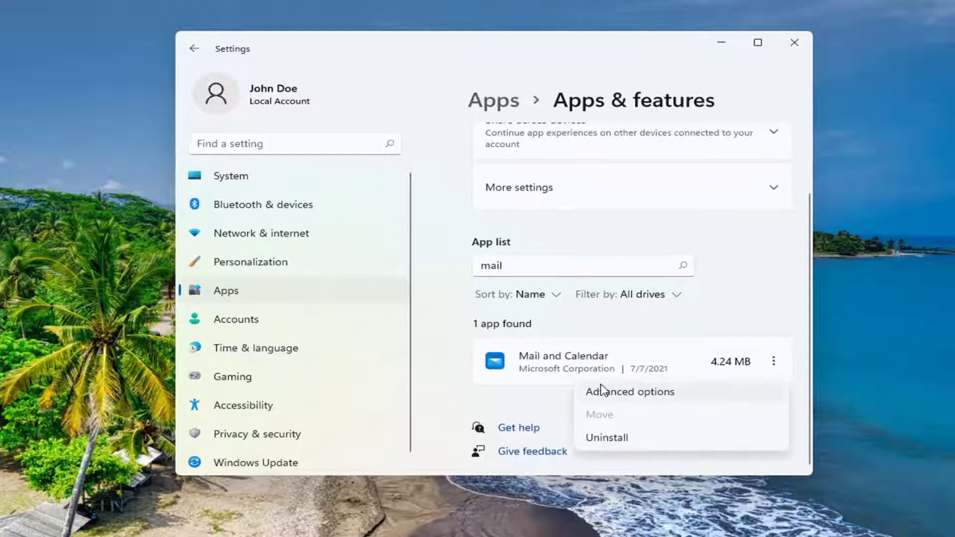
pyautogui.click(630, 393)
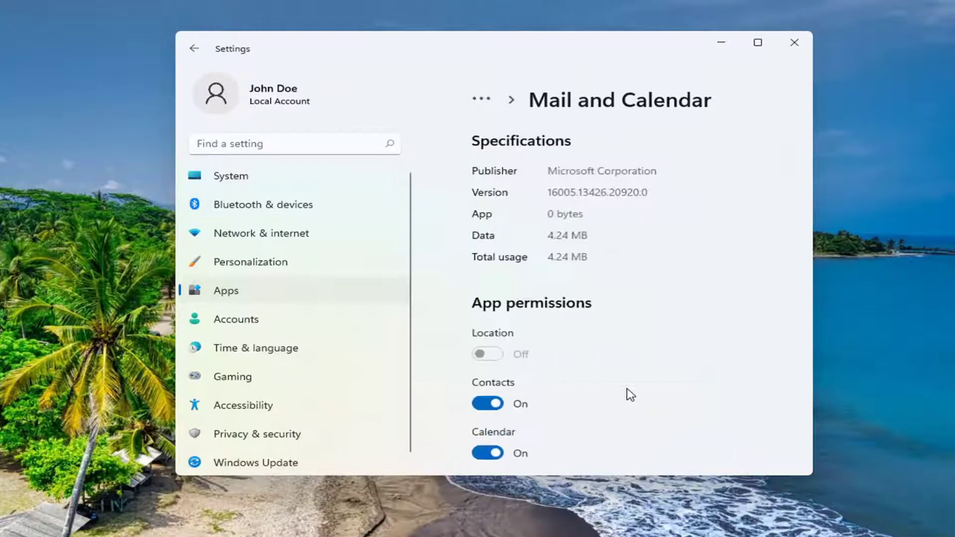
# Repair the Mail and Calendar app and reset it, accepting the deletion of its data
pyautogui.scroll(-6, 632, 378)
pyautogui.scroll(-7, 613, 370)
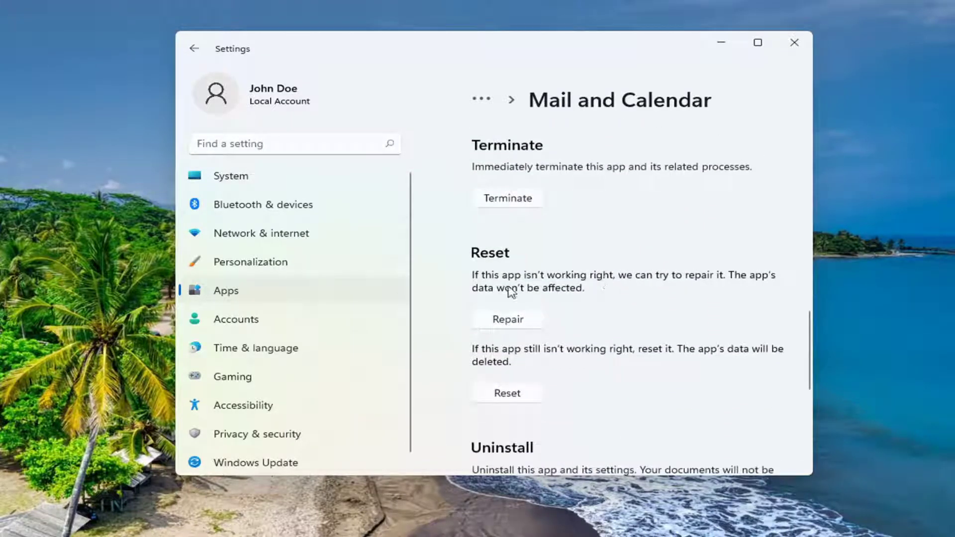
pyautogui.click(506, 322)
pyautogui.scroll(-1, 507, 325)
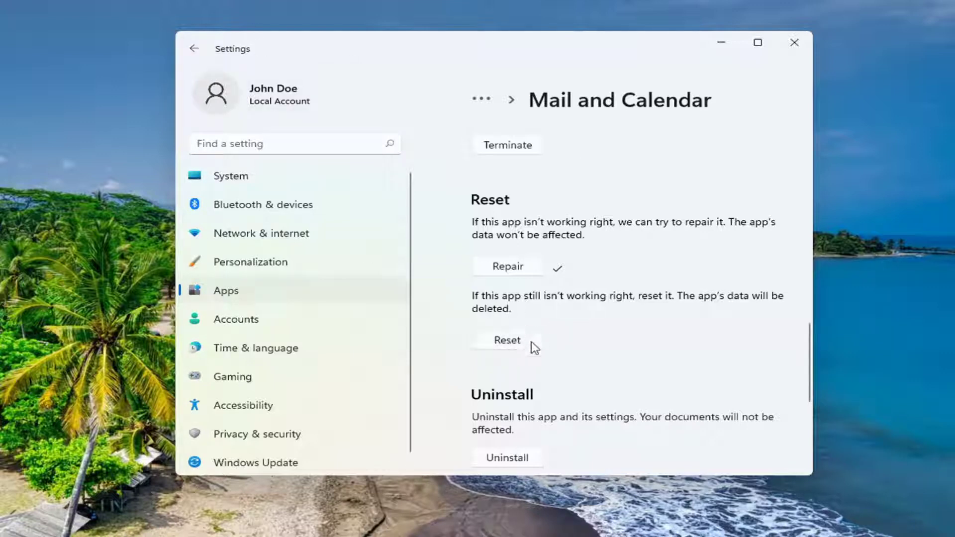
pyautogui.click(504, 346)
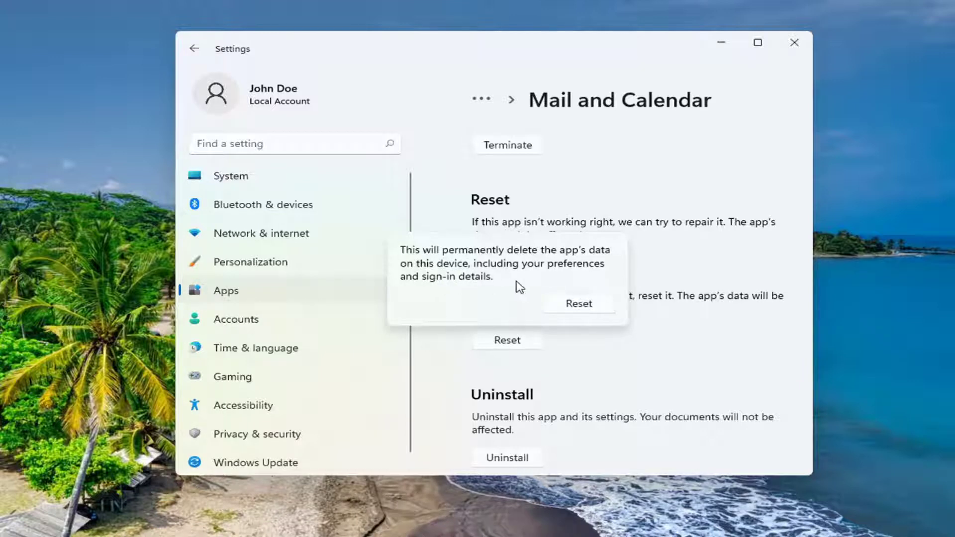
pyautogui.click(591, 306)
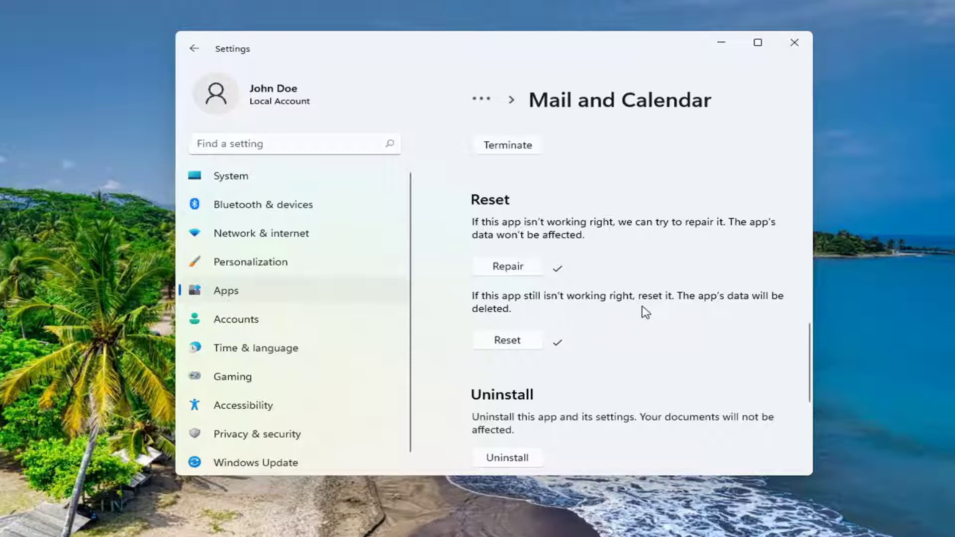
# Uninstall the Mail and Calendar app from its advanced options page
pyautogui.scroll(-1, 646, 313)
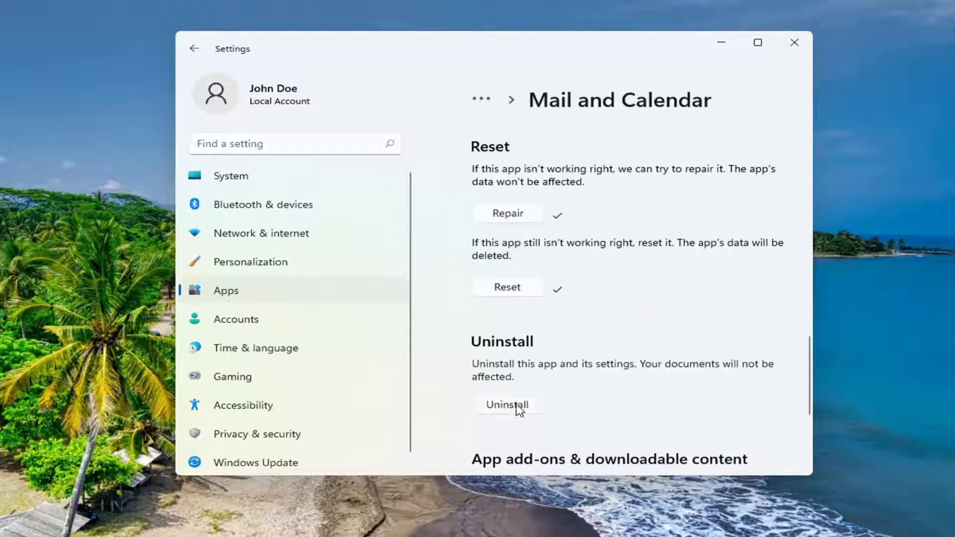
pyautogui.click(508, 405)
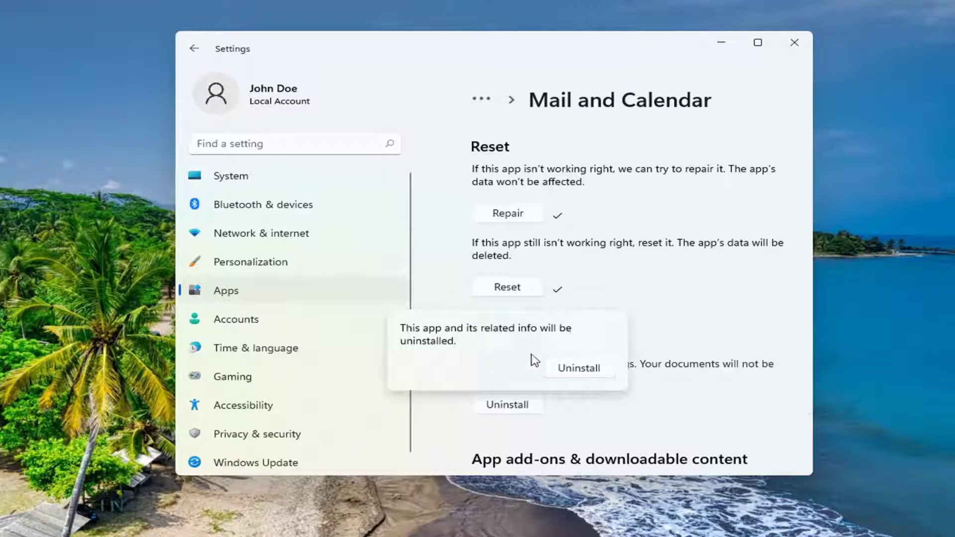
pyautogui.click(575, 374)
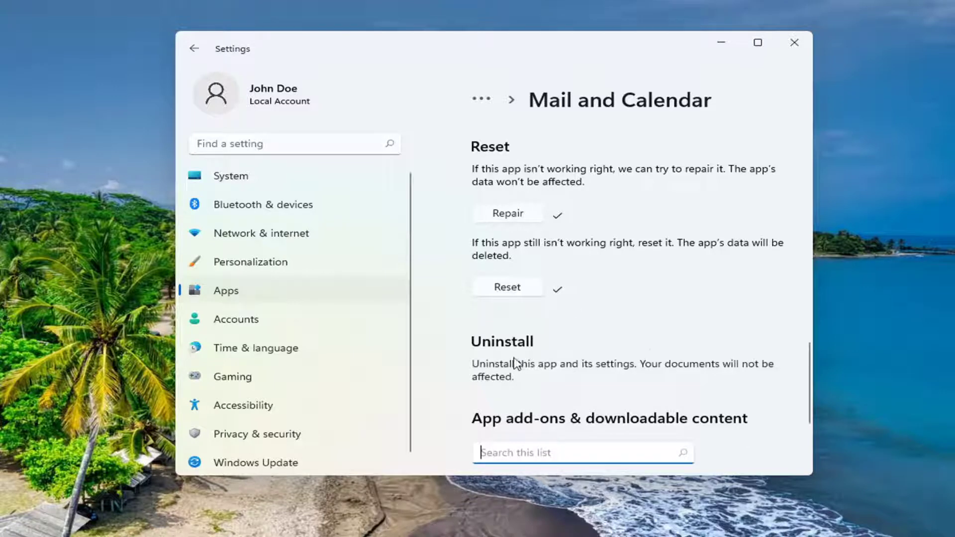
pyautogui.scroll(-1, 517, 365)
pyautogui.scroll(1, 515, 361)
# Return to the Apps & features list and search for "mail" to check whether the app is still installed
pyautogui.click(196, 47)
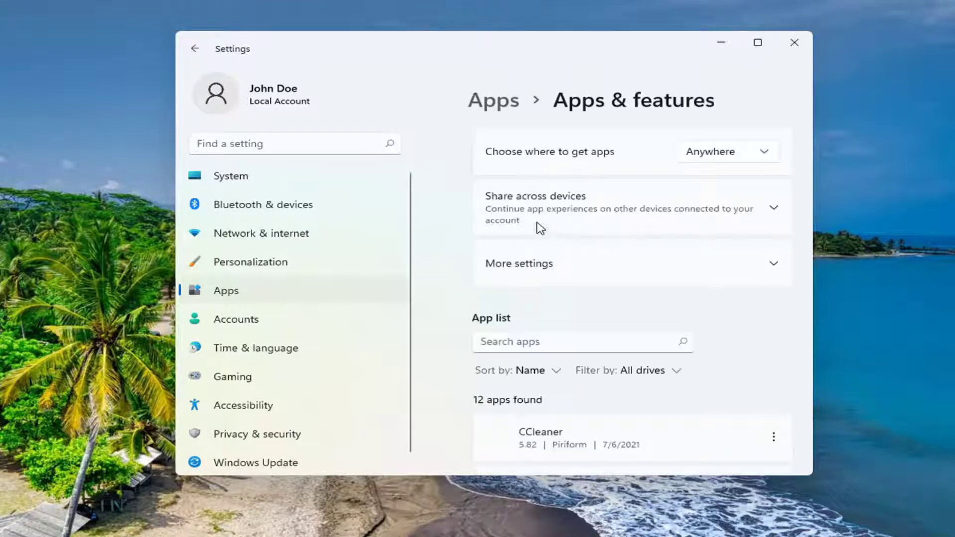
pyautogui.click(535, 348)
pyautogui.write('ma')
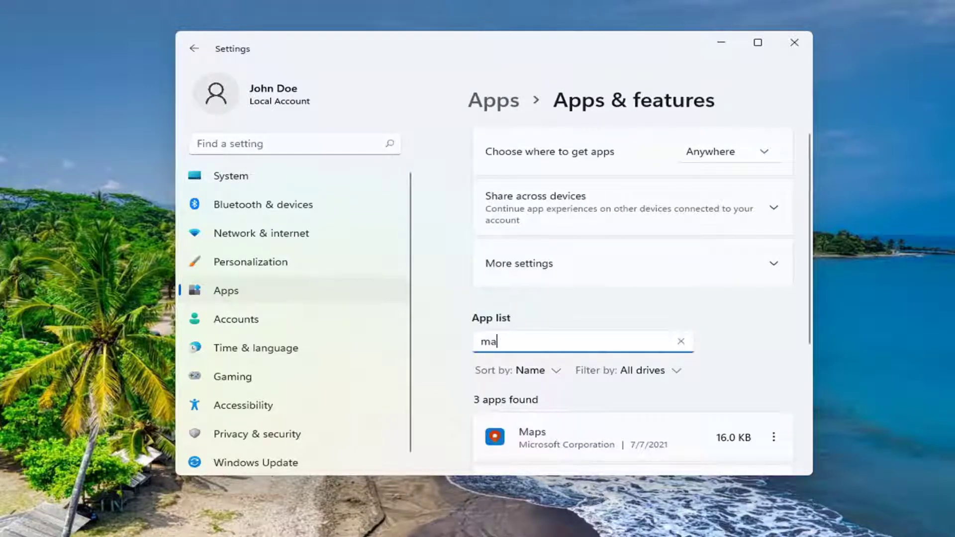
pyautogui.write('il')
pyautogui.scroll(-1, 517, 383)
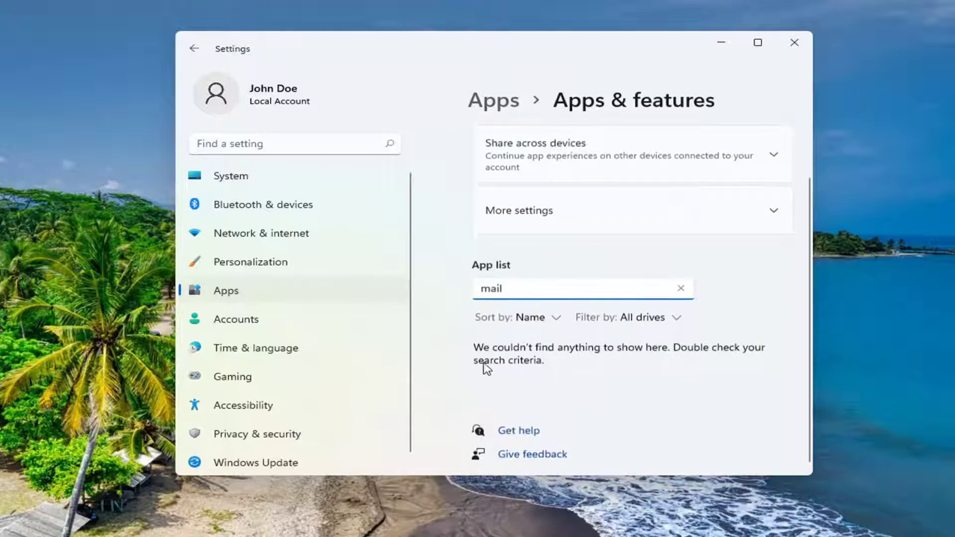
# Close Settings and restart the computer
pyautogui.click(793, 44)
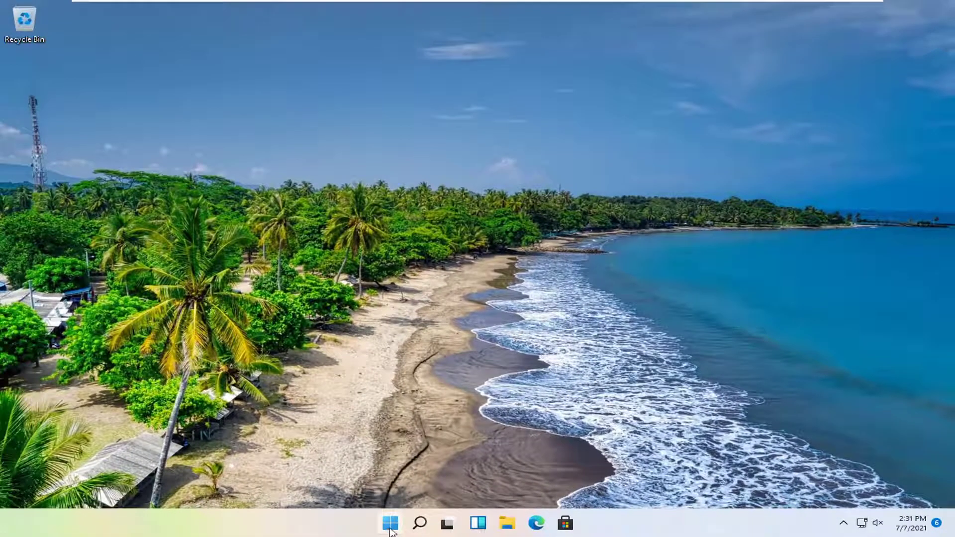
pyautogui.rightClick(381, 535)
pyautogui.moveTo(443, 485)
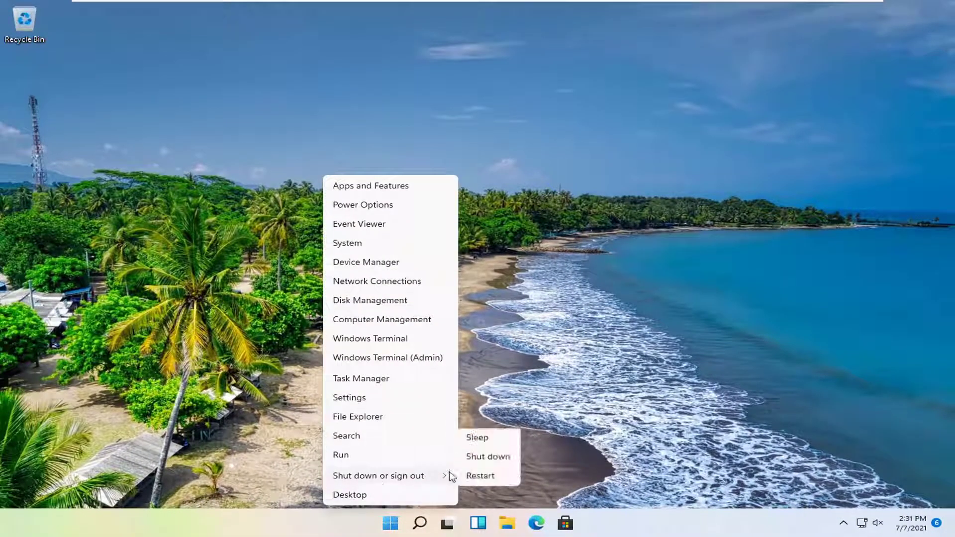
pyautogui.click(481, 494)
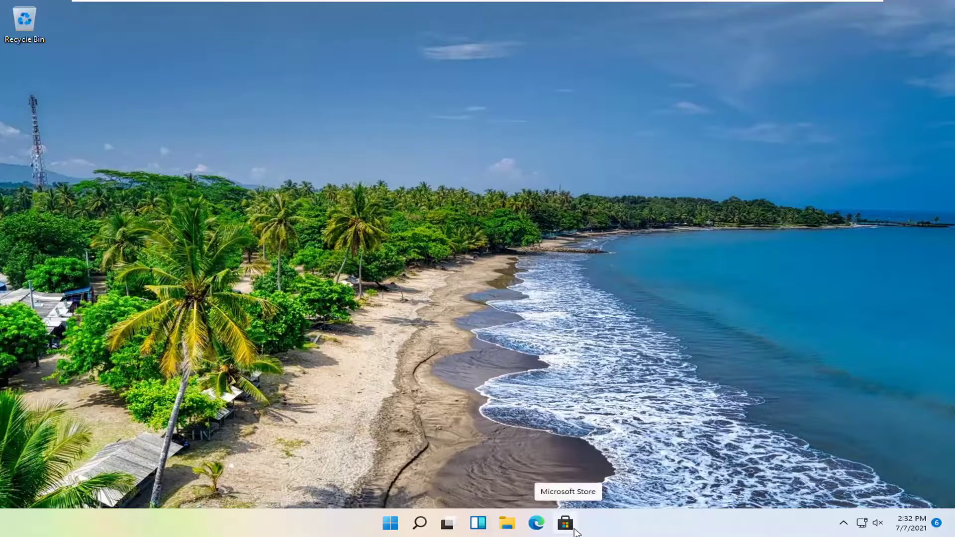
# In Microsoft Store, search for "mail", get the free Mail and Calendar app and decline signing in with Microsoft
pyautogui.click(574, 531)
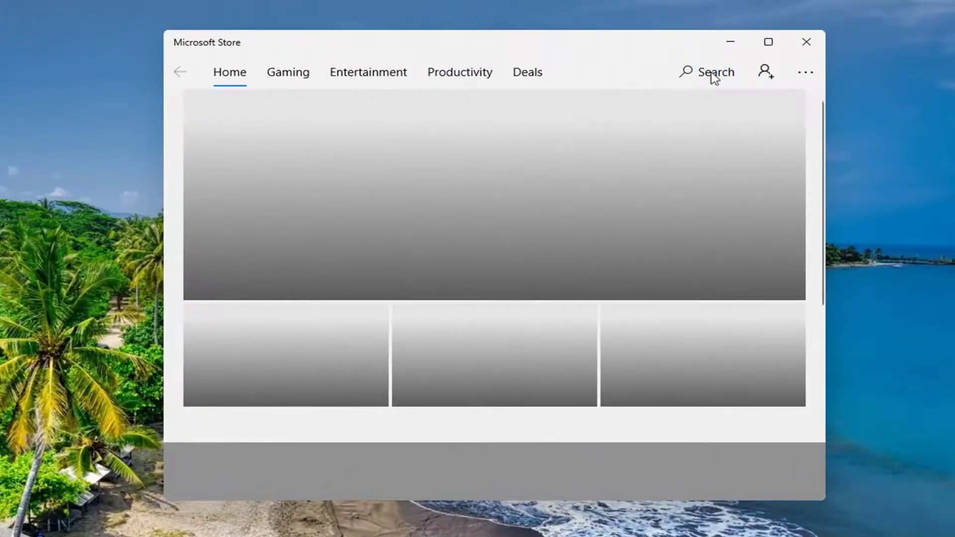
pyautogui.click(710, 71)
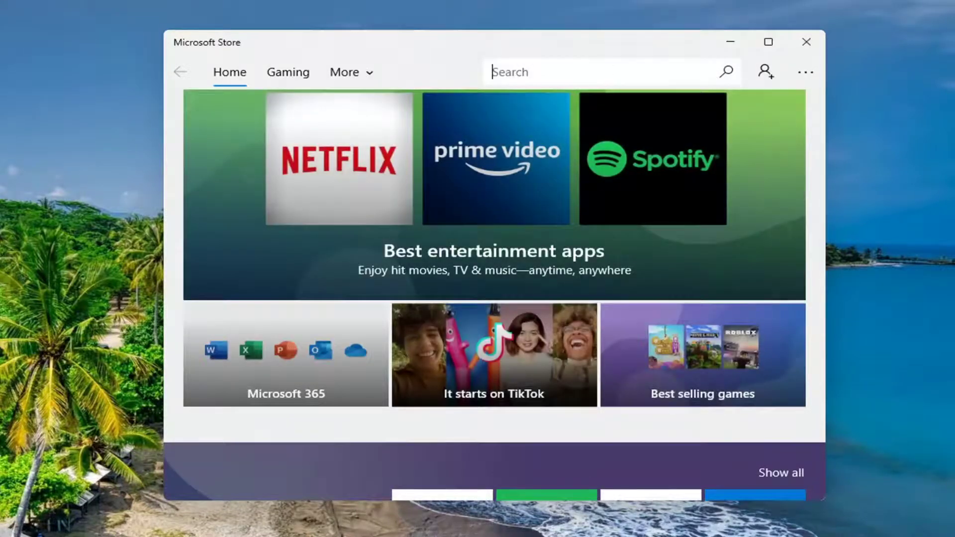
pyautogui.write('mail')
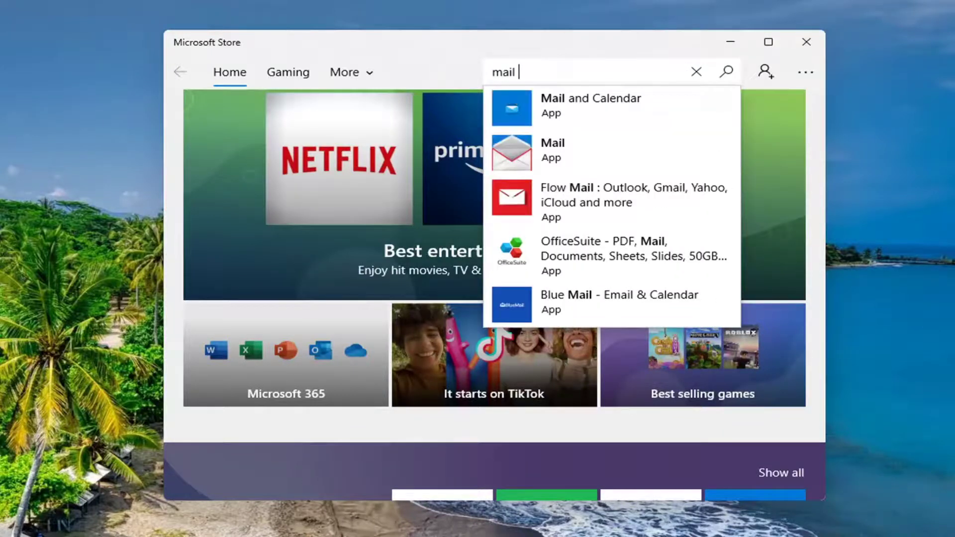
pyautogui.click(570, 107)
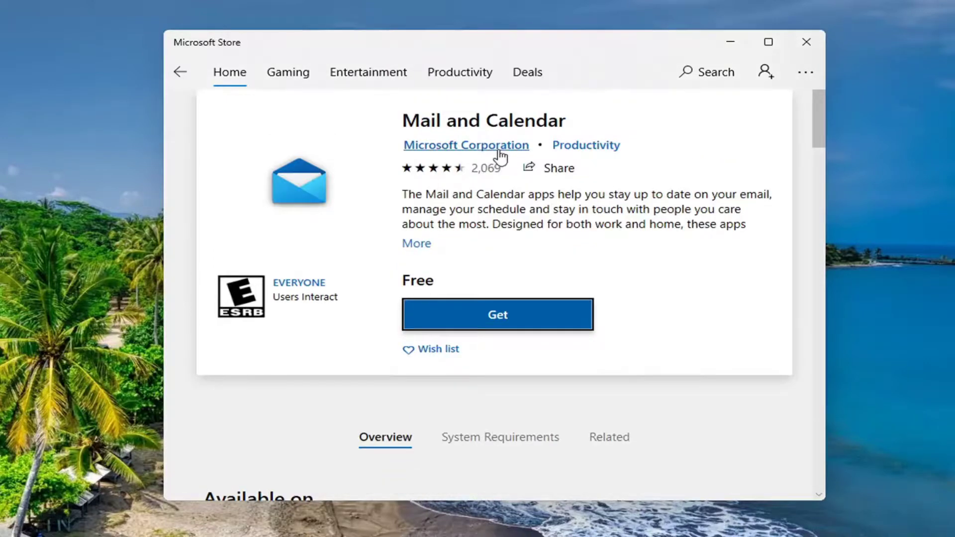
pyautogui.click(498, 315)
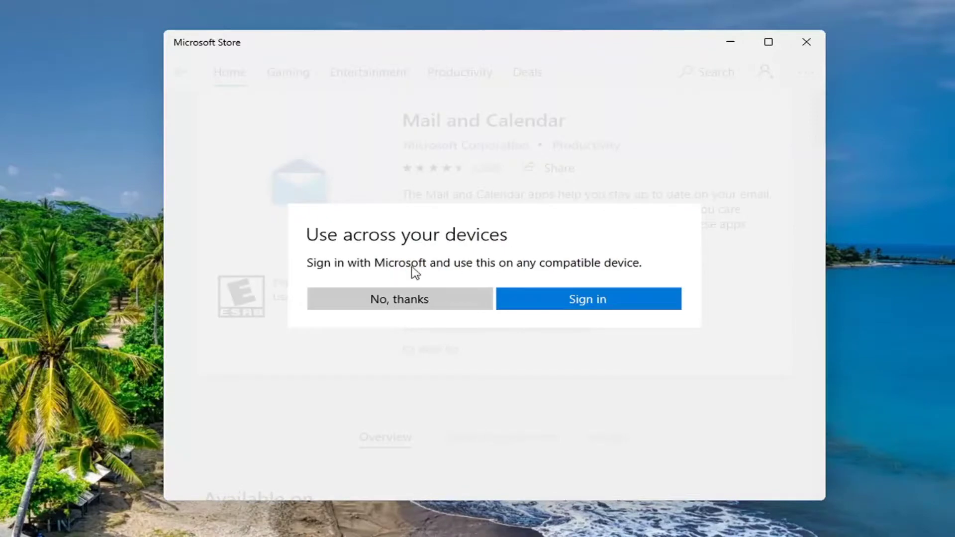
pyautogui.click(396, 301)
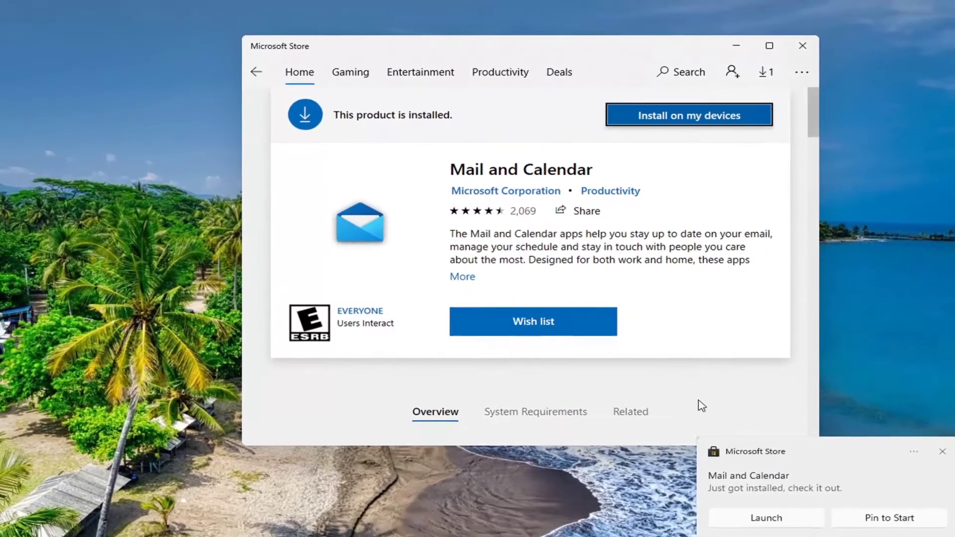
# Launch the newly installed Mail app to check its welcome screen, and close it
pyautogui.click(759, 518)
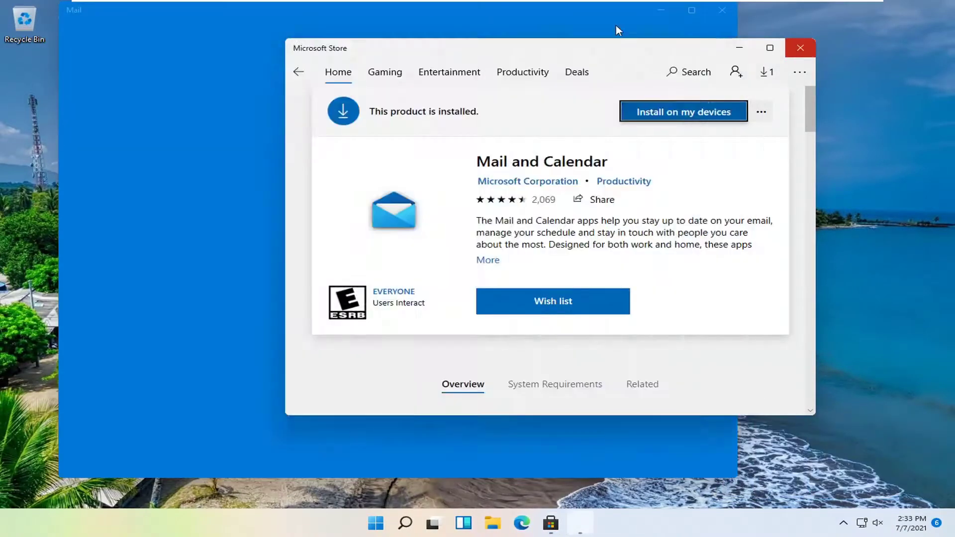
pyautogui.moveTo(396, 13); pyautogui.dragTo(486, 36)
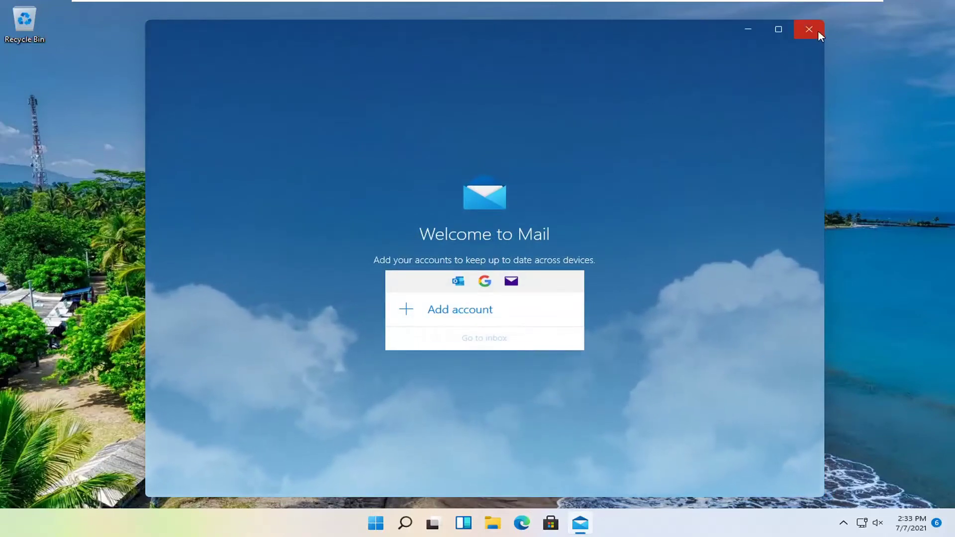
pyautogui.click(818, 30)
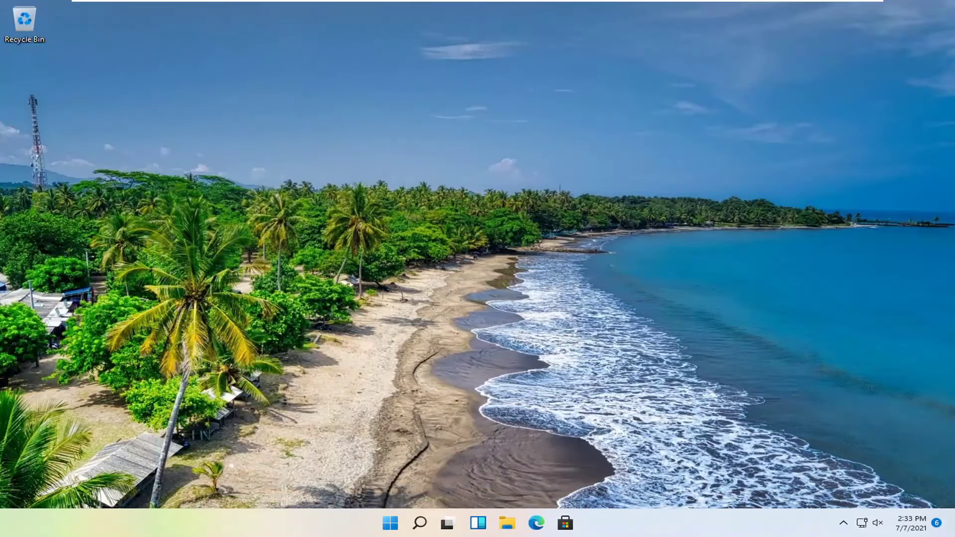